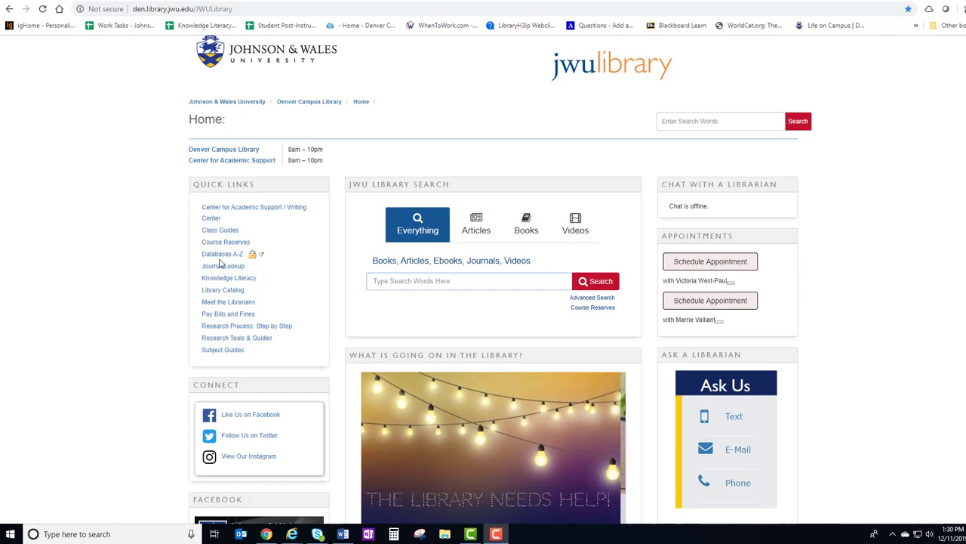
Step: Open the library's A-Z database list and view Academic Search Complete from it before returning to the list
click(219, 255)
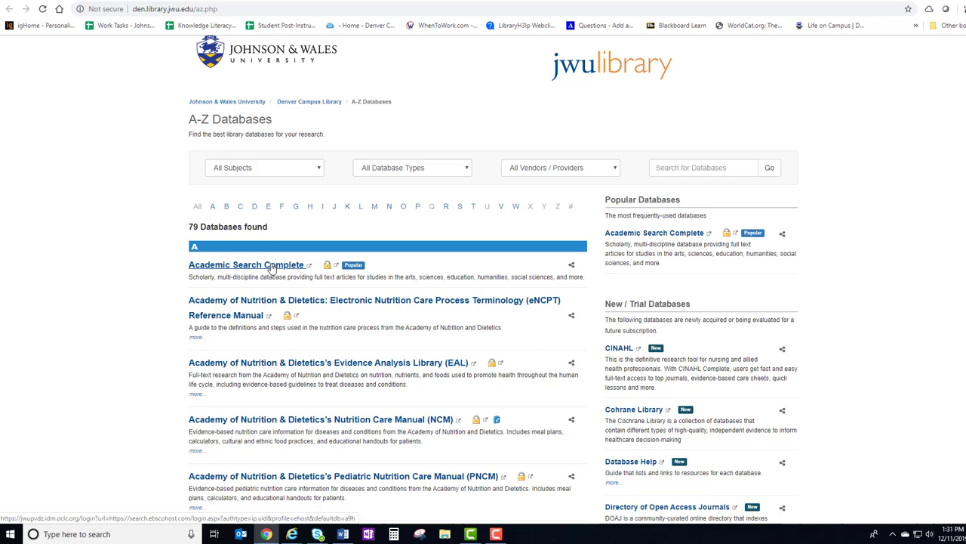
click(246, 268)
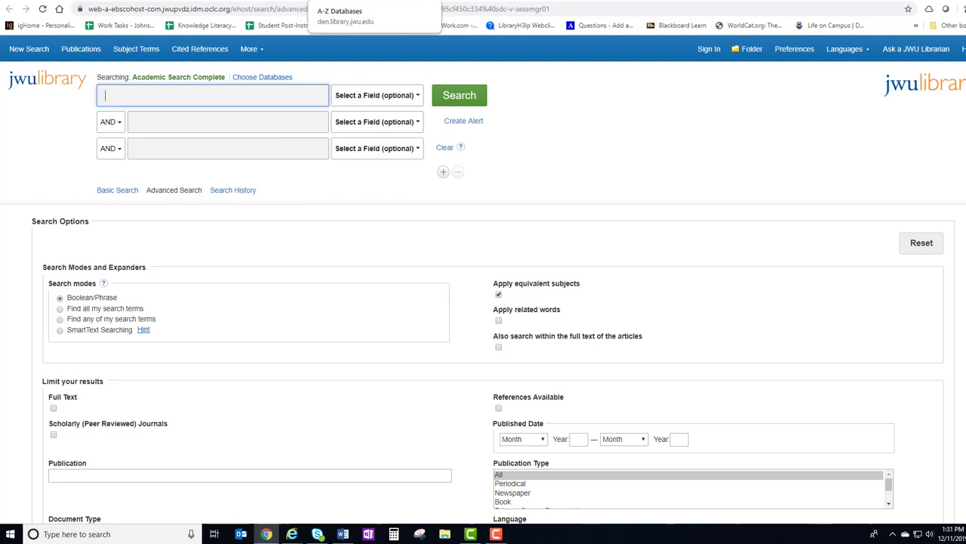
click(340, 0)
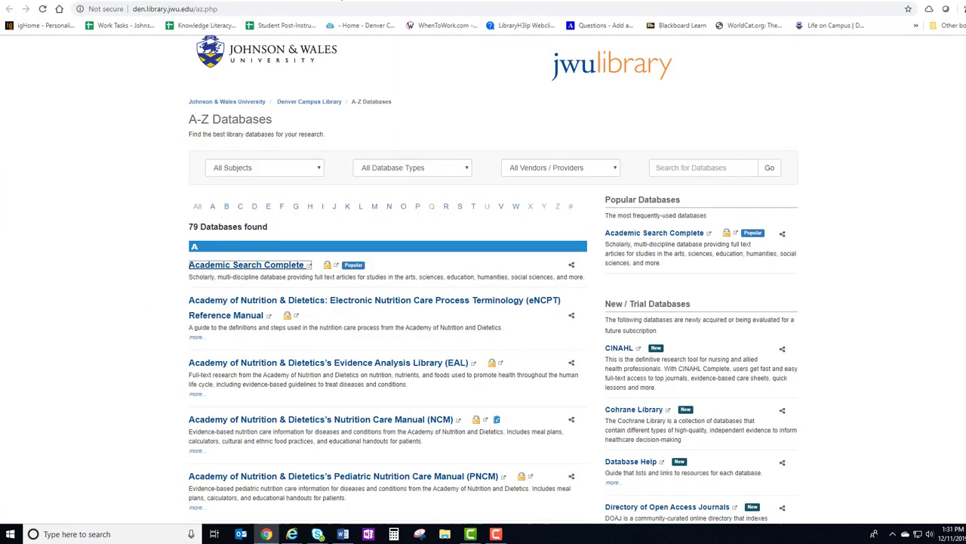
Step: Filter the databases to those starting with S and view SAGE Premier before returning to the list
click(460, 207)
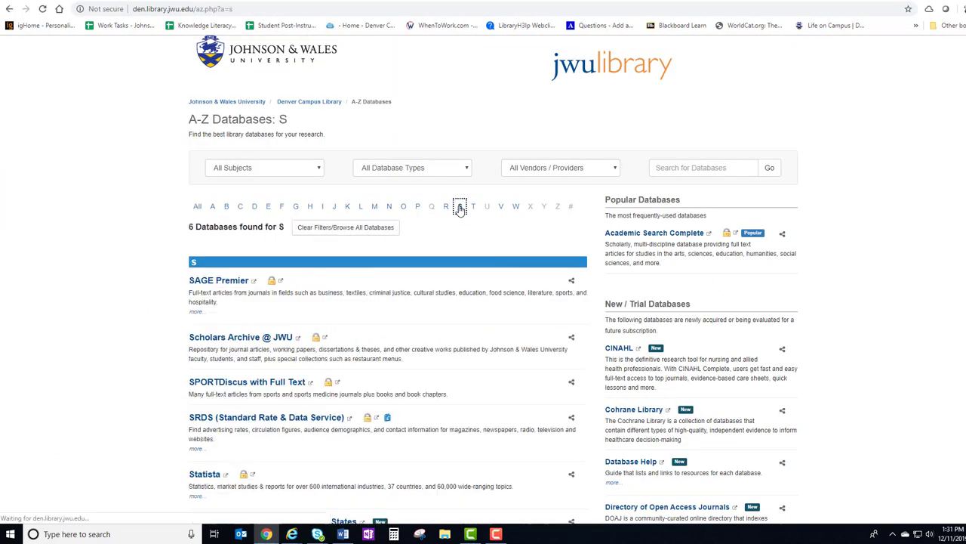
click(223, 286)
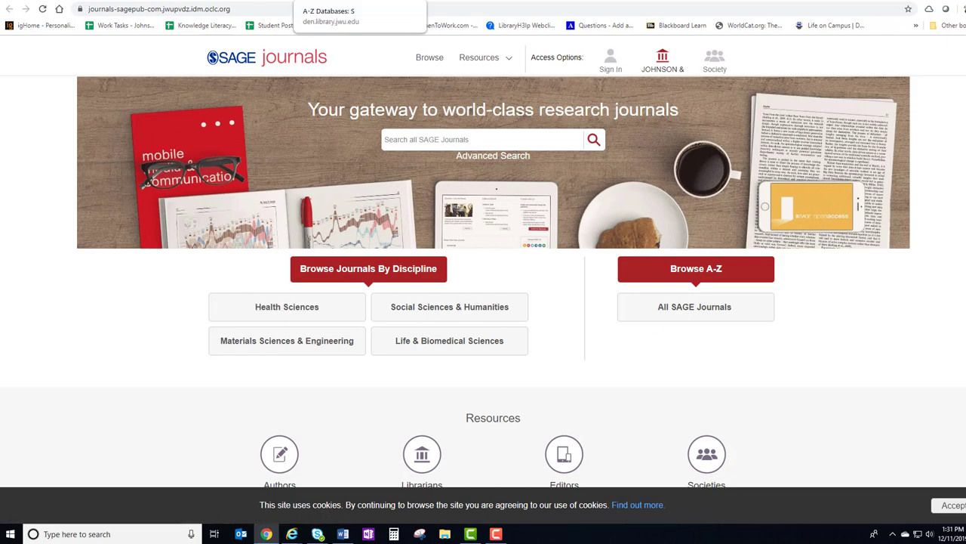
click(325, 0)
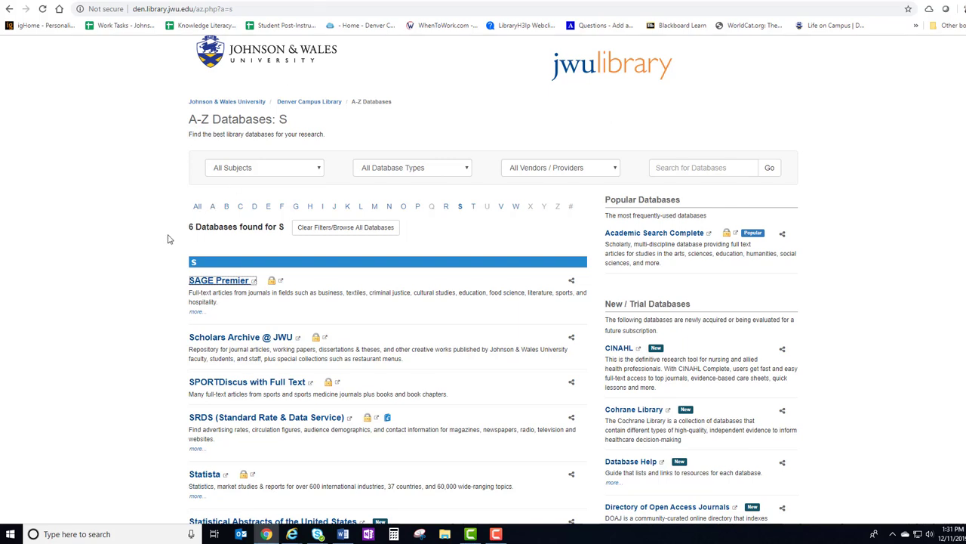
Step: Open Academic Search Complete from the databases under A and search it for "climate change"
click(213, 206)
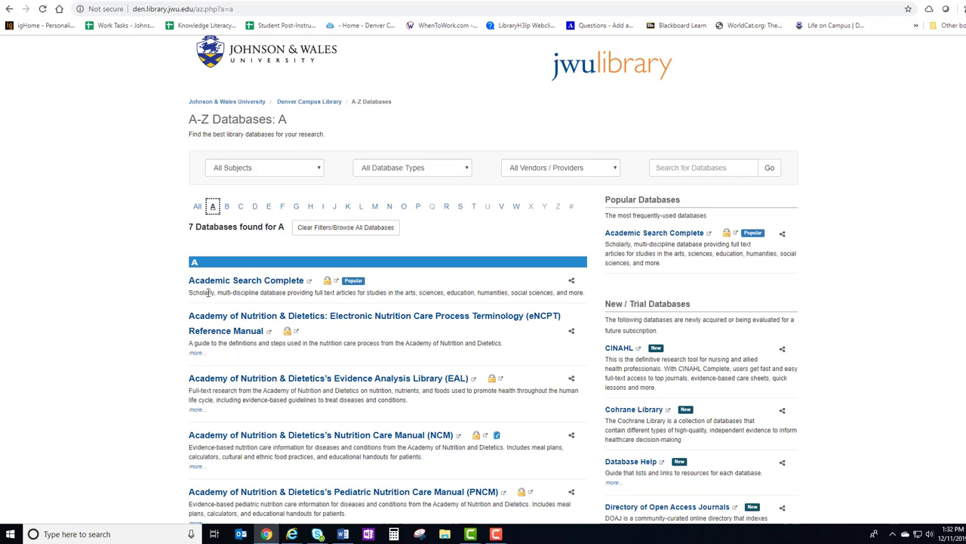
click(249, 284)
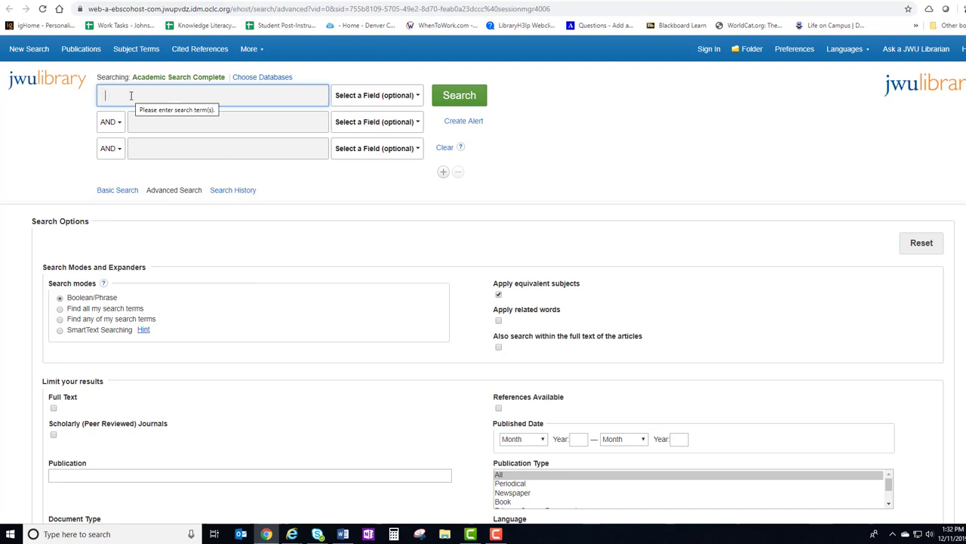
text(cl)
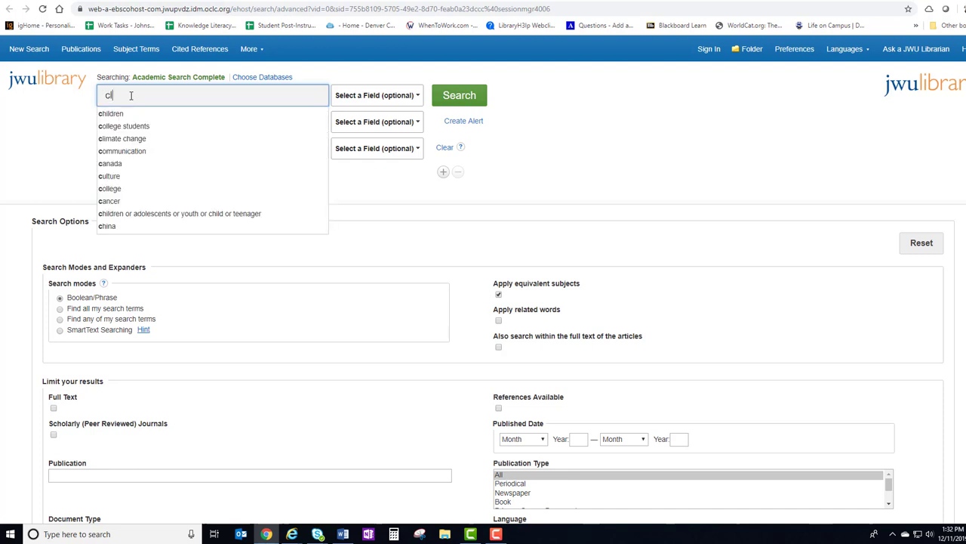
text(imate ch)
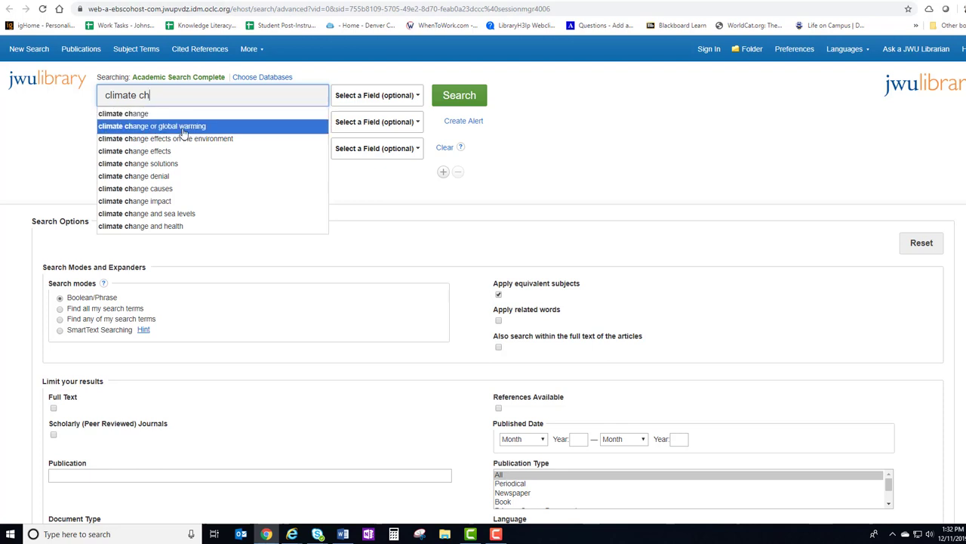
click(144, 115)
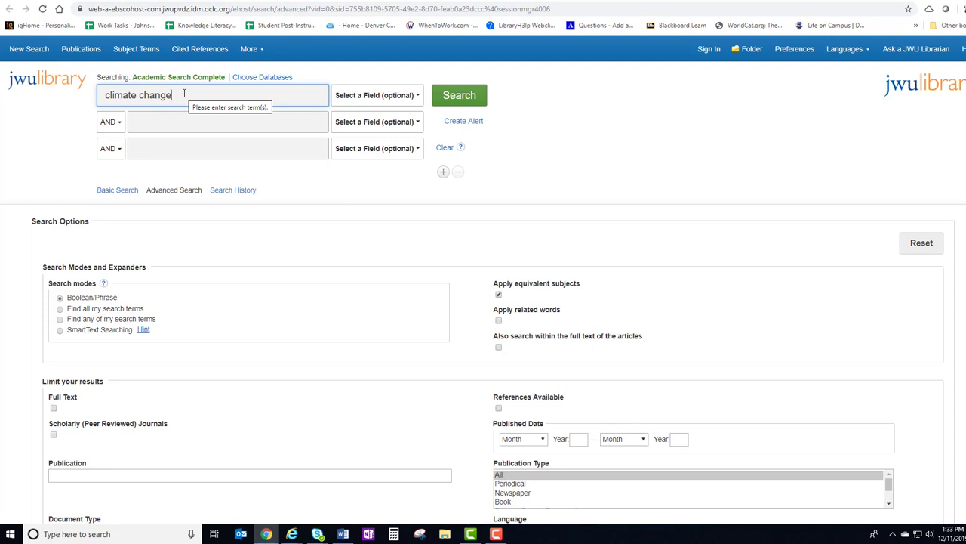
click(467, 98)
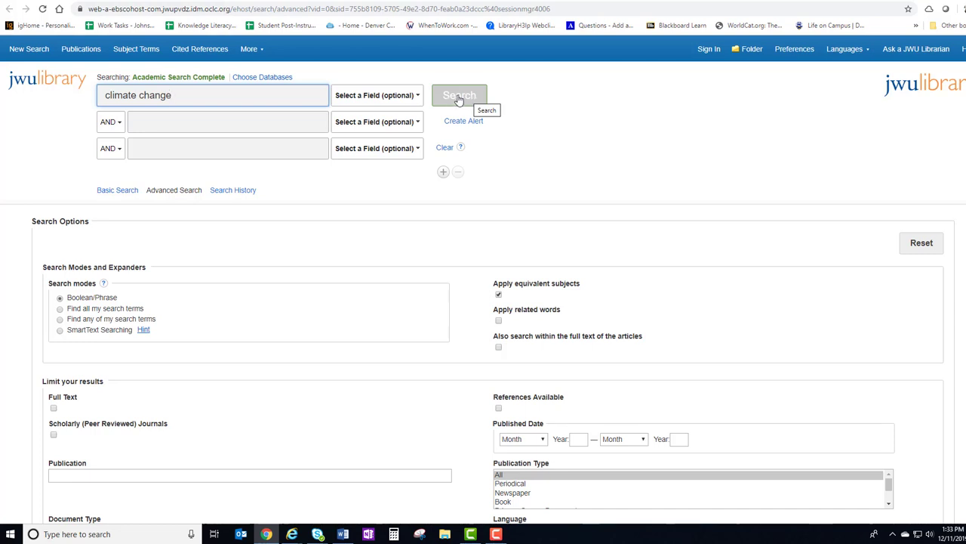
click(462, 99)
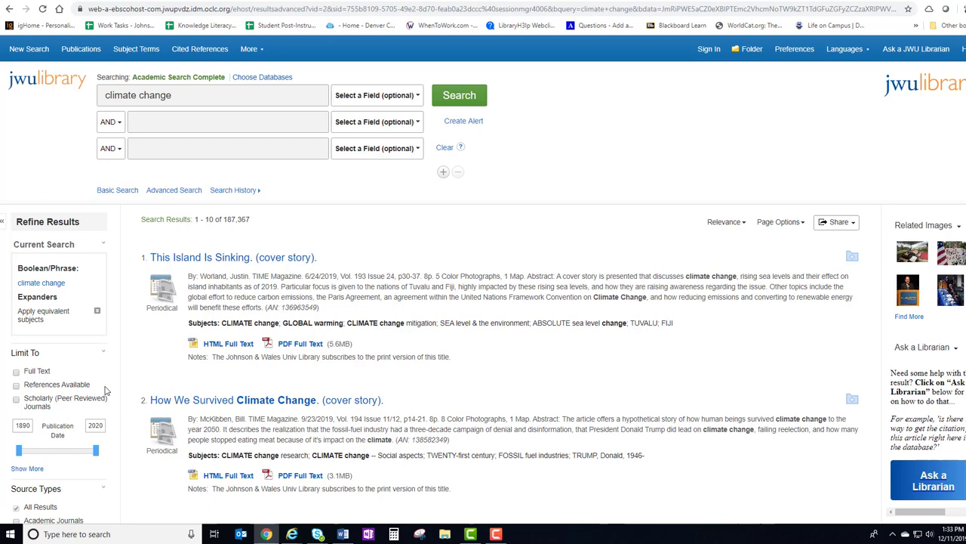
Step: Limit the results to full-text, scholarly (peer reviewed) journal articles with a publication date starting in 2015
click(16, 373)
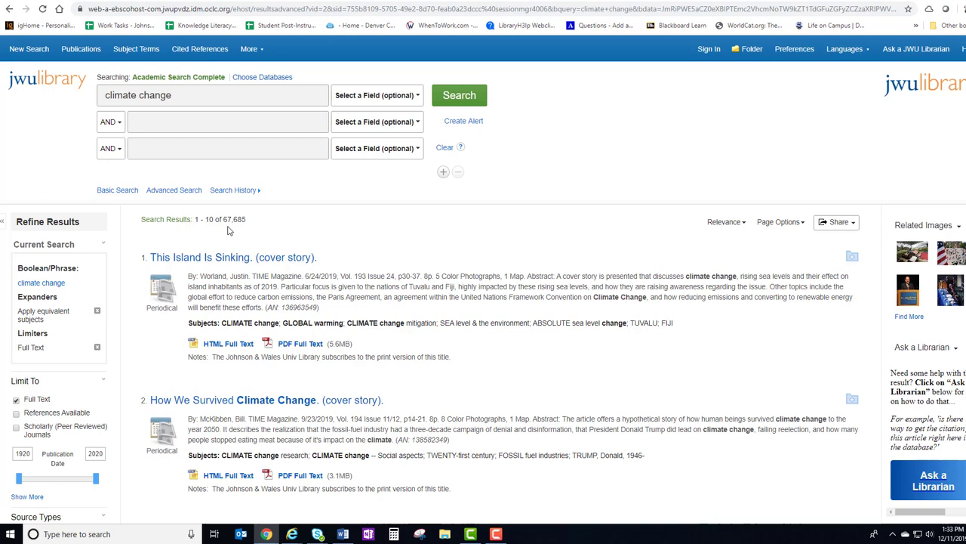
click(16, 428)
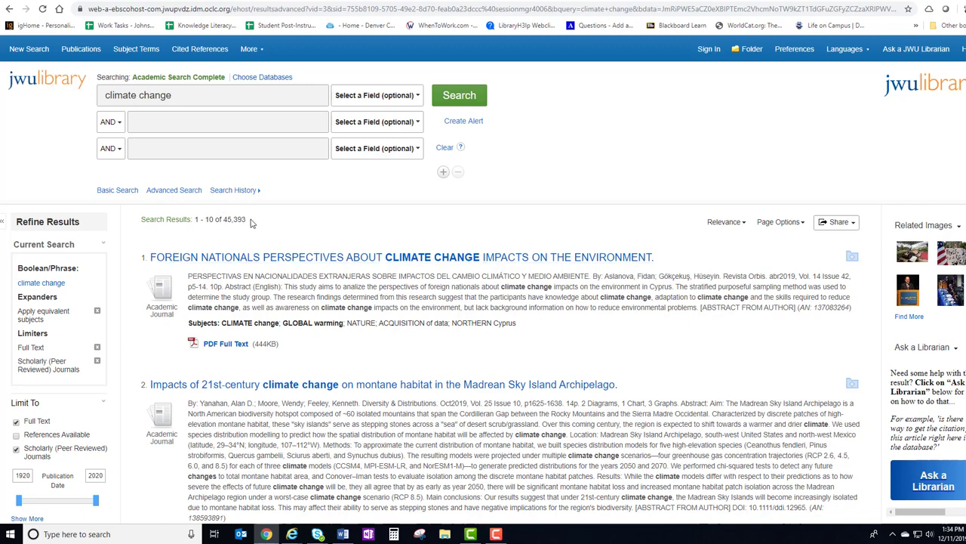
drag(29, 475, 14, 474)
text(2015)
key(Return)
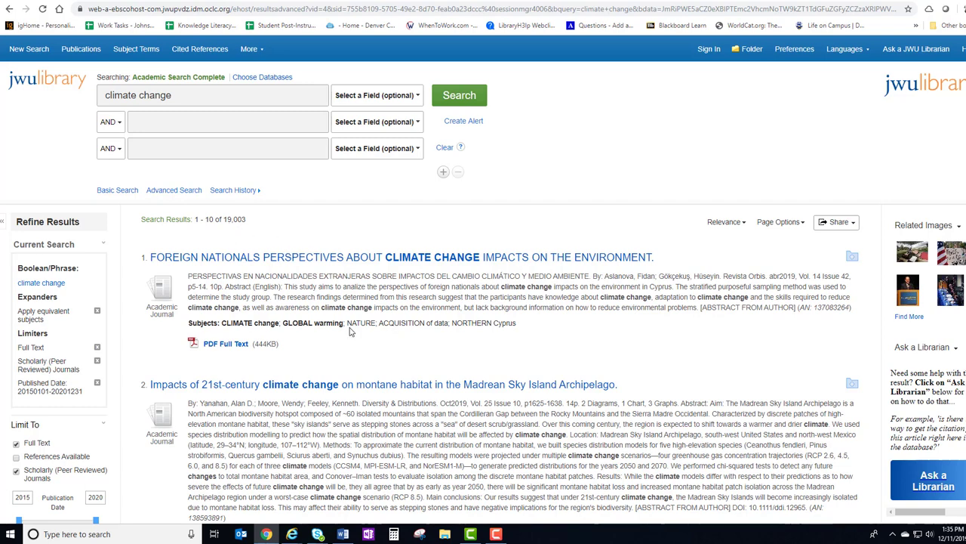
Step: Look through the article results, examining their titles, citation details, abstracts, subject terms and full-text options
scroll(349, 331, down, 1)
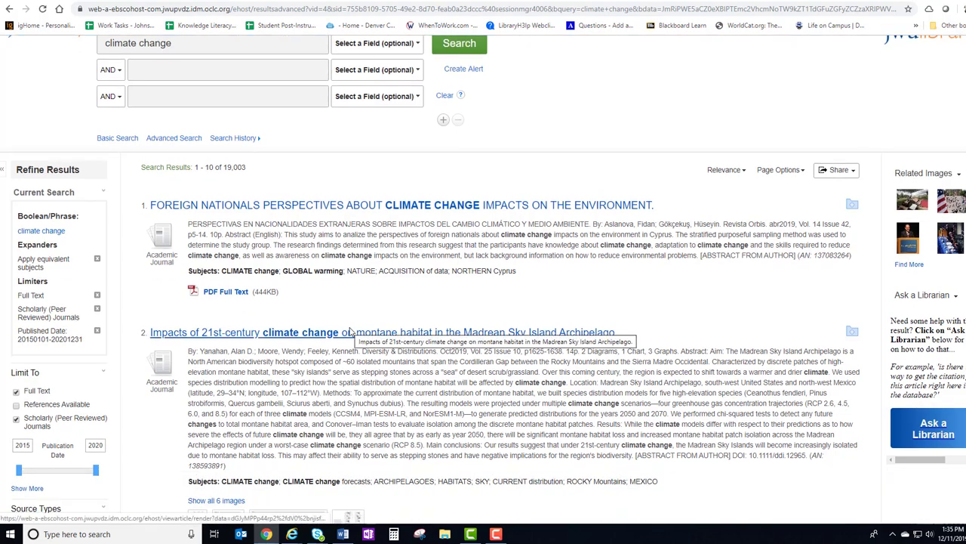
scroll(349, 331, down, 1)
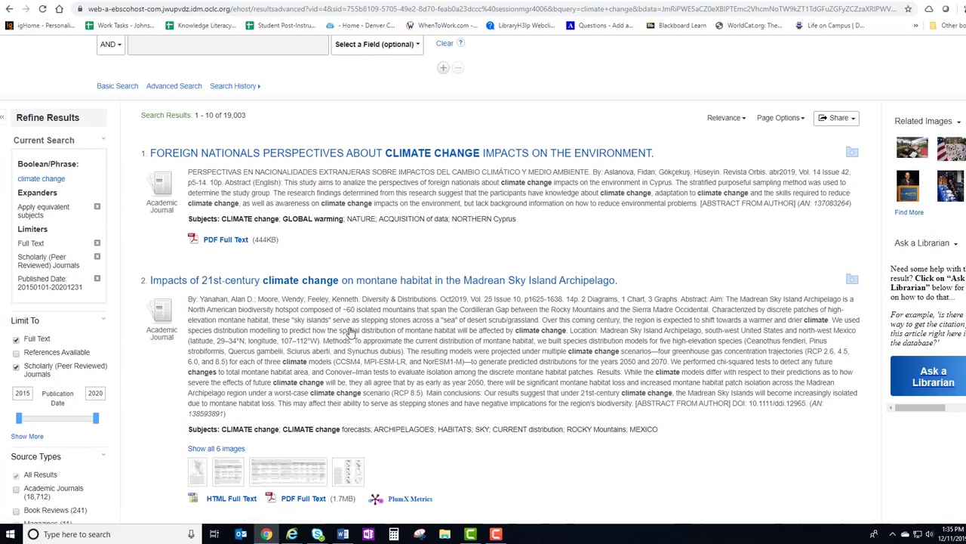
scroll(350, 331, up, 2)
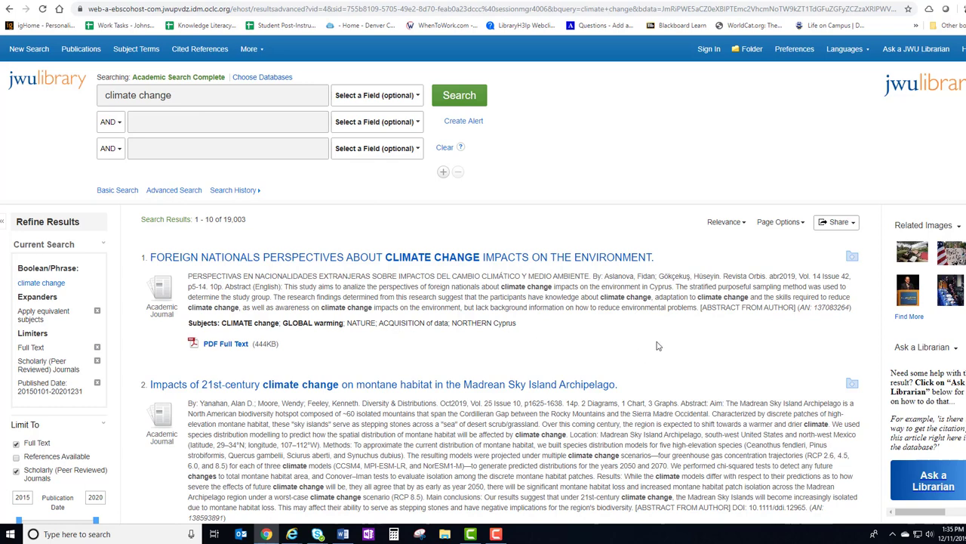
scroll(657, 346, down, 2)
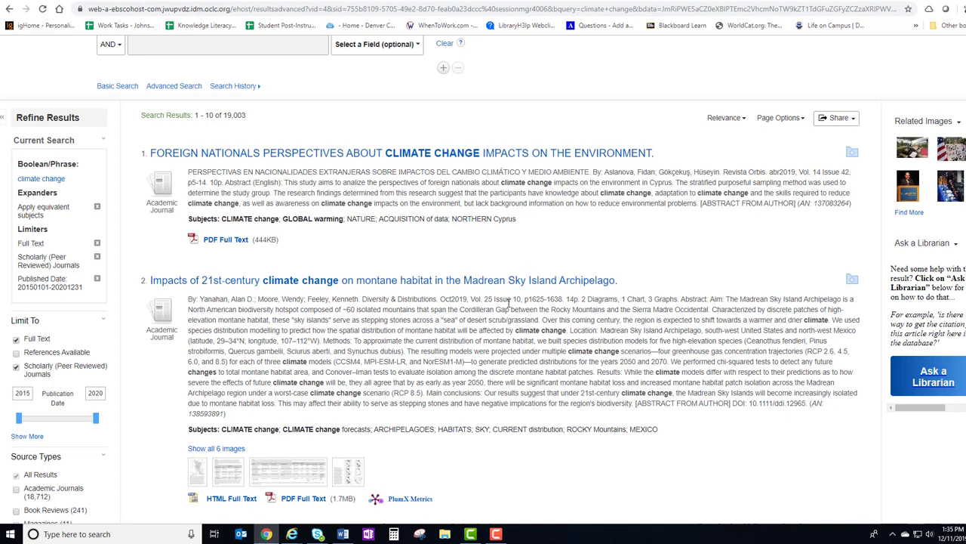
scroll(416, 317, up, 1)
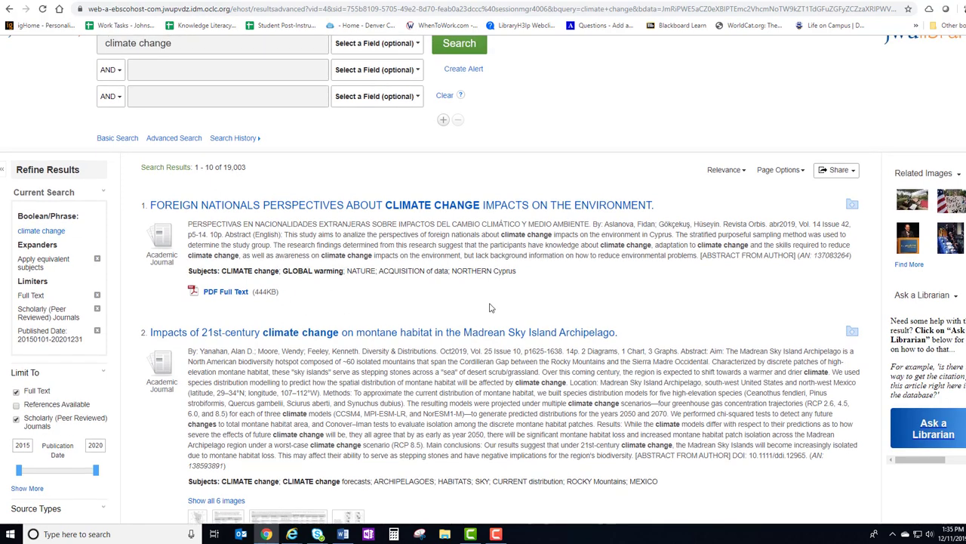
scroll(489, 308, down, 1)
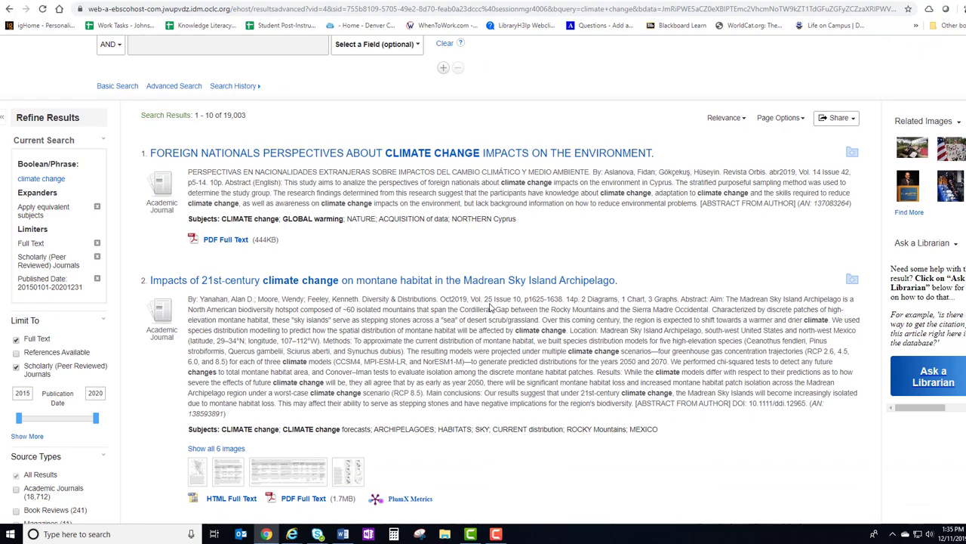
scroll(489, 307, down, 4)
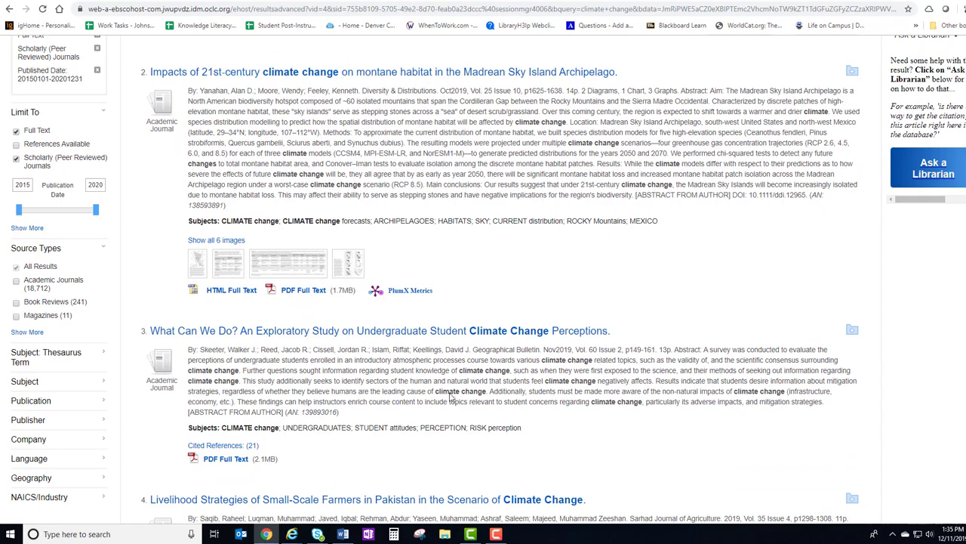
scroll(442, 355, up, 1)
scroll(442, 360, up, 2)
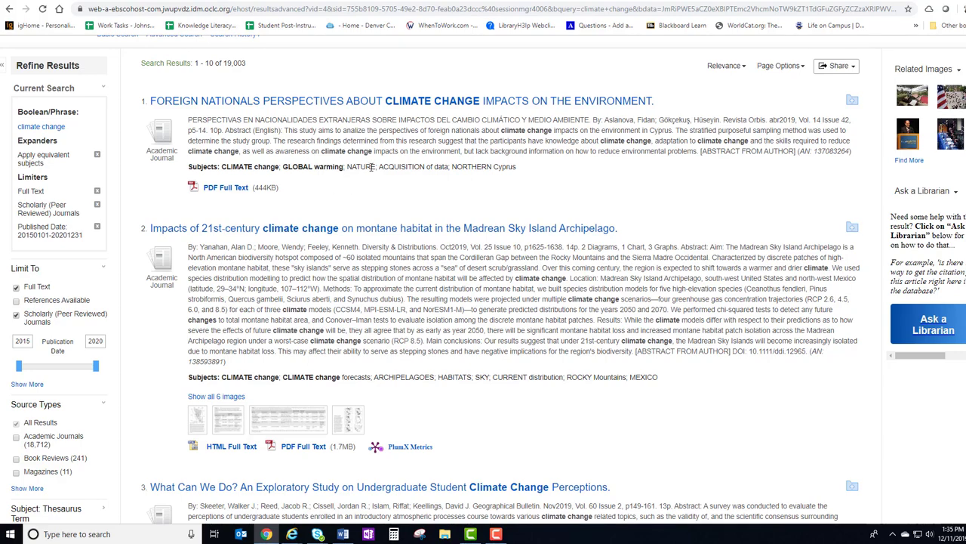
scroll(396, 247, down, 2)
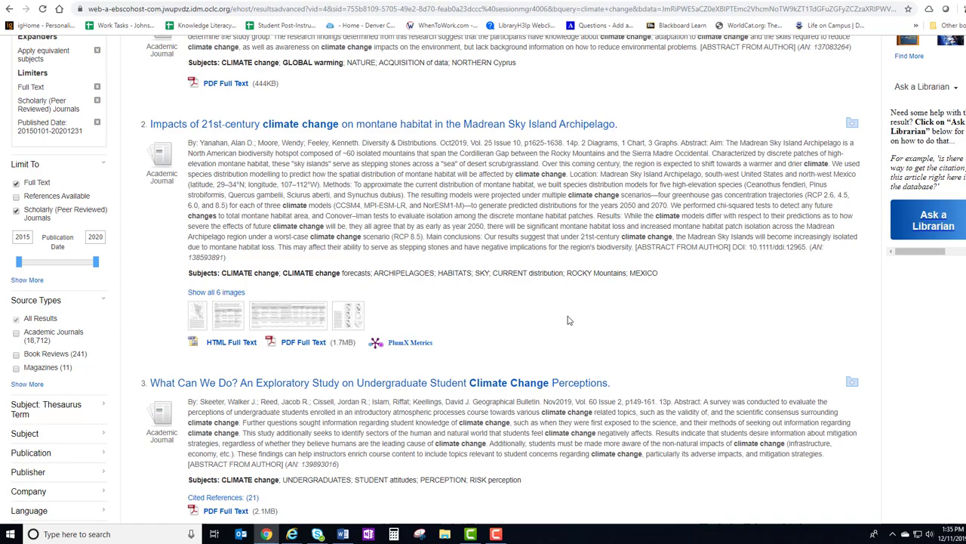
scroll(578, 320, down, 3)
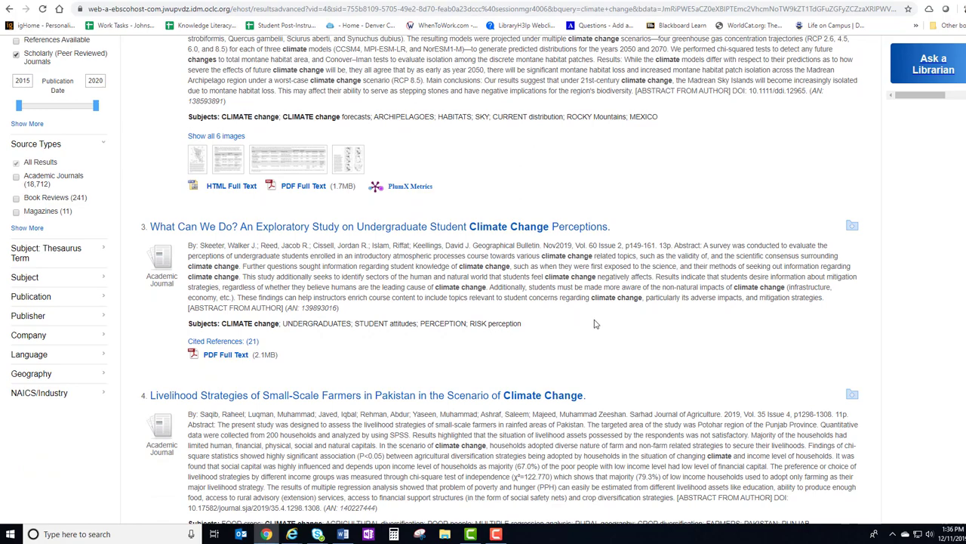
scroll(585, 334, down, 2)
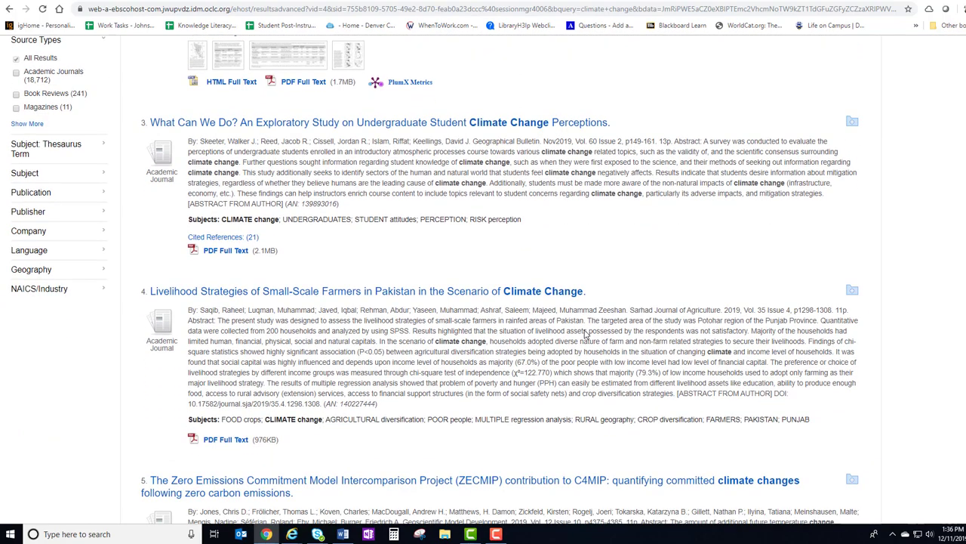
scroll(578, 344, down, 2)
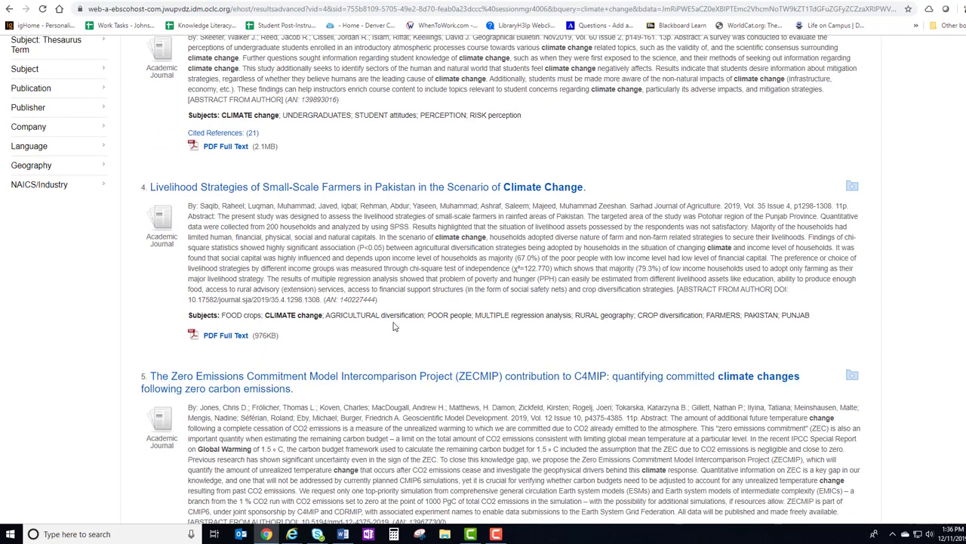
scroll(392, 326, down, 3)
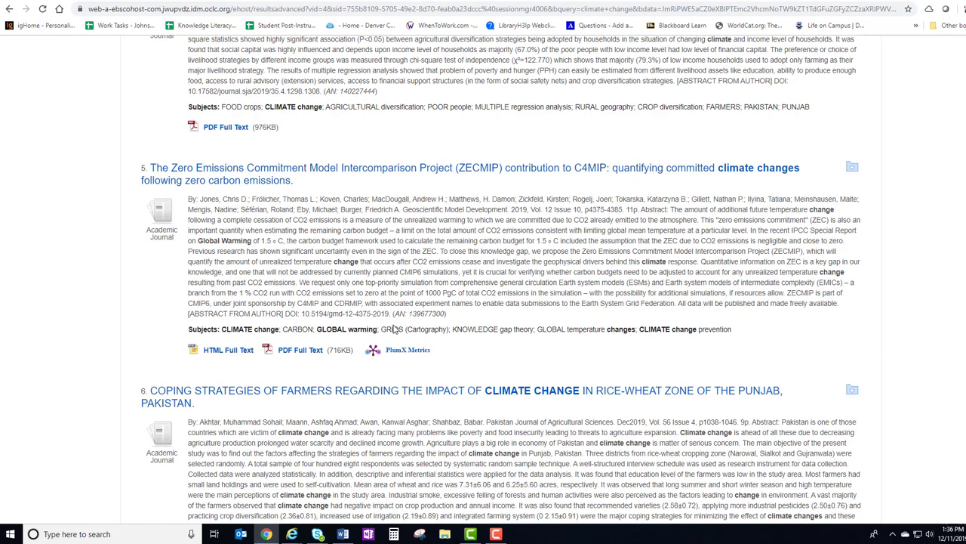
scroll(393, 329, up, 9)
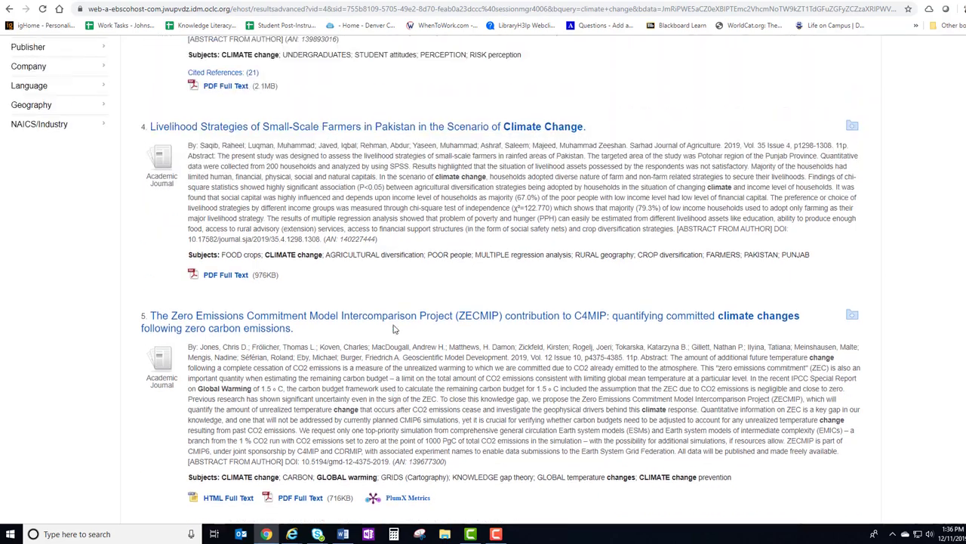
scroll(393, 329, up, 3)
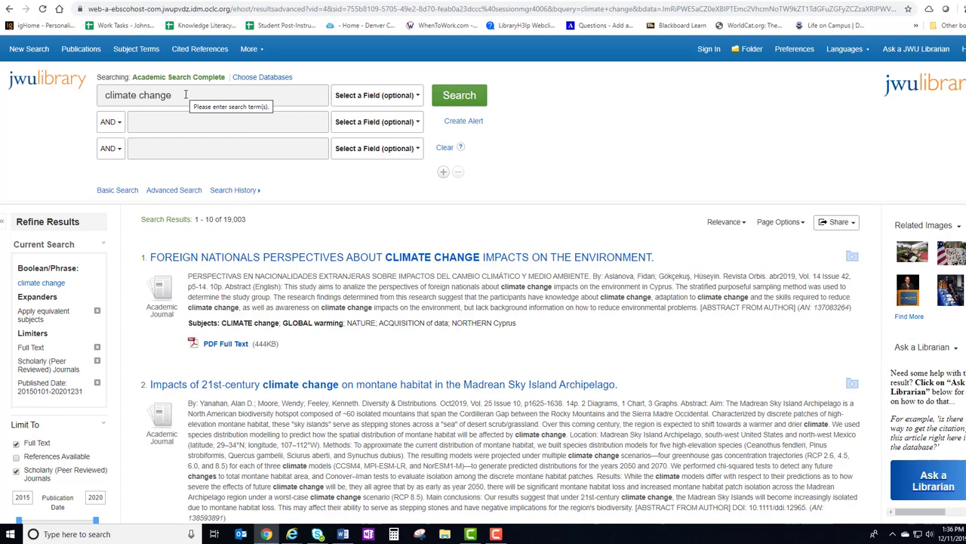
Step: Add "global warming" as the second search term and combine it with "climate change" using OR
click(140, 122)
text(global)
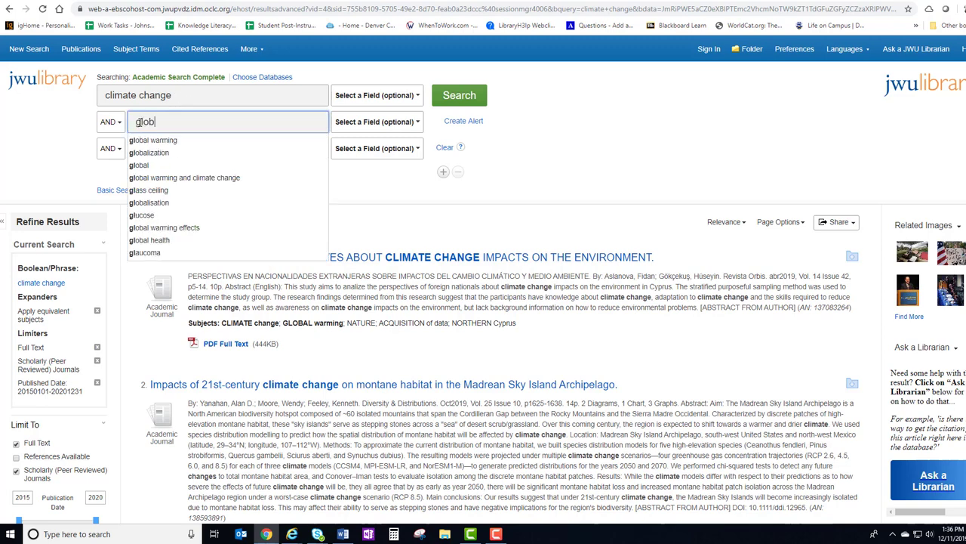
click(154, 139)
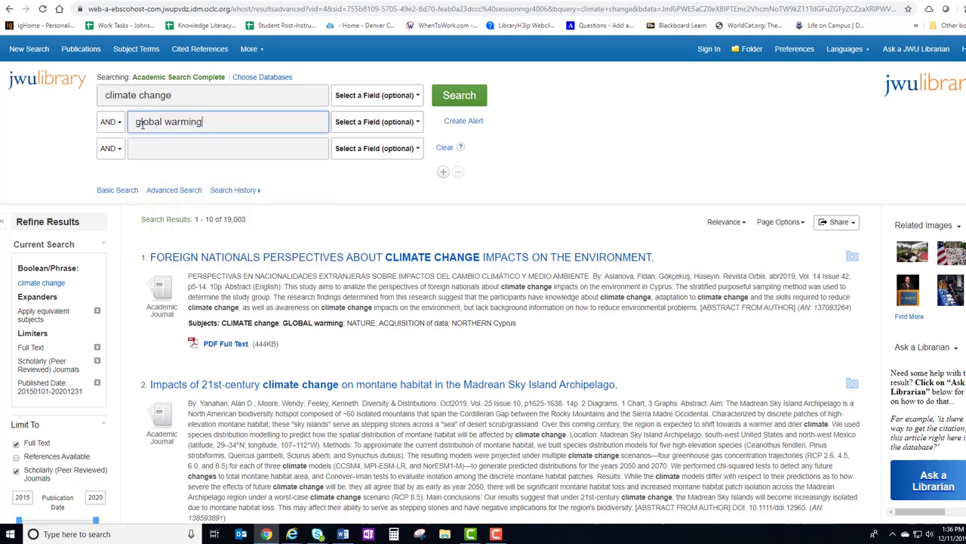
click(117, 124)
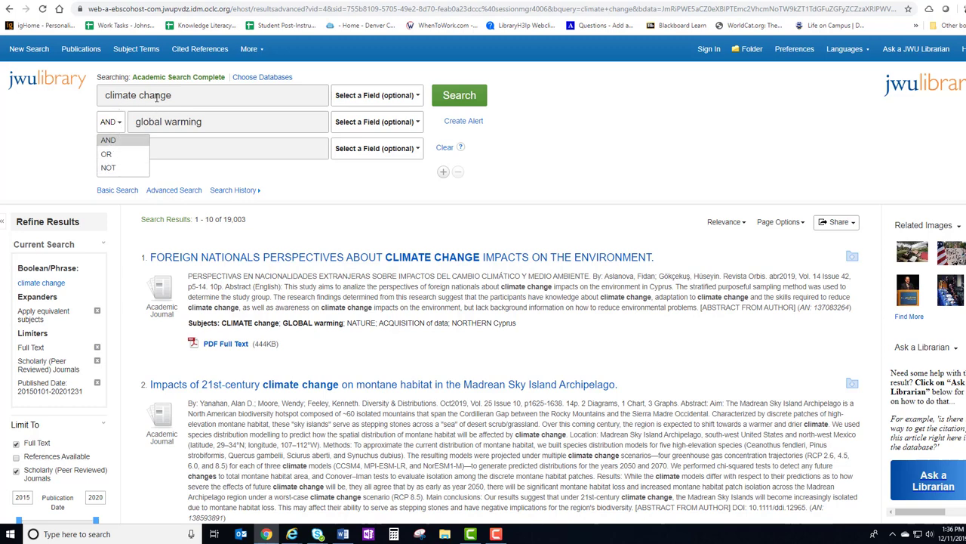
click(110, 155)
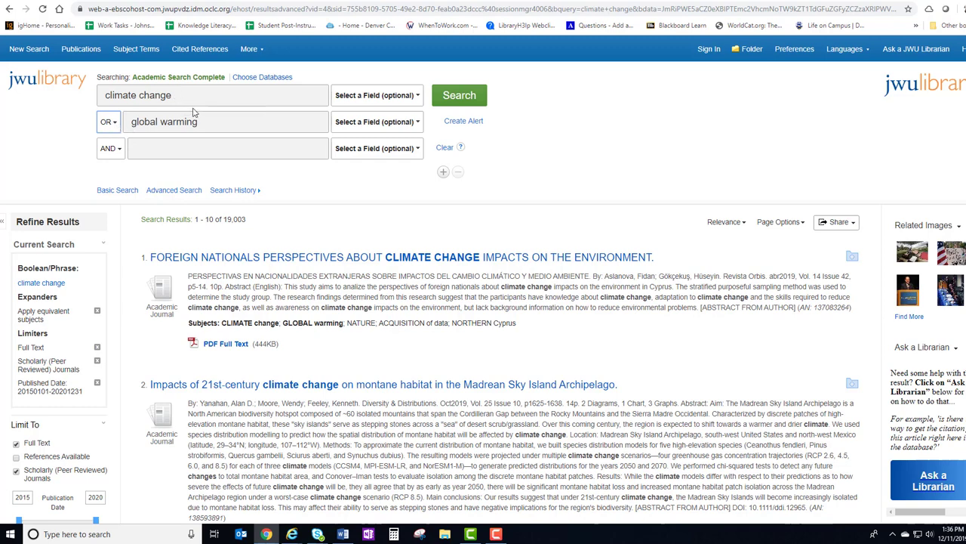
Step: Run the search for "climate change" OR "global warming" and look over the first results
click(111, 127)
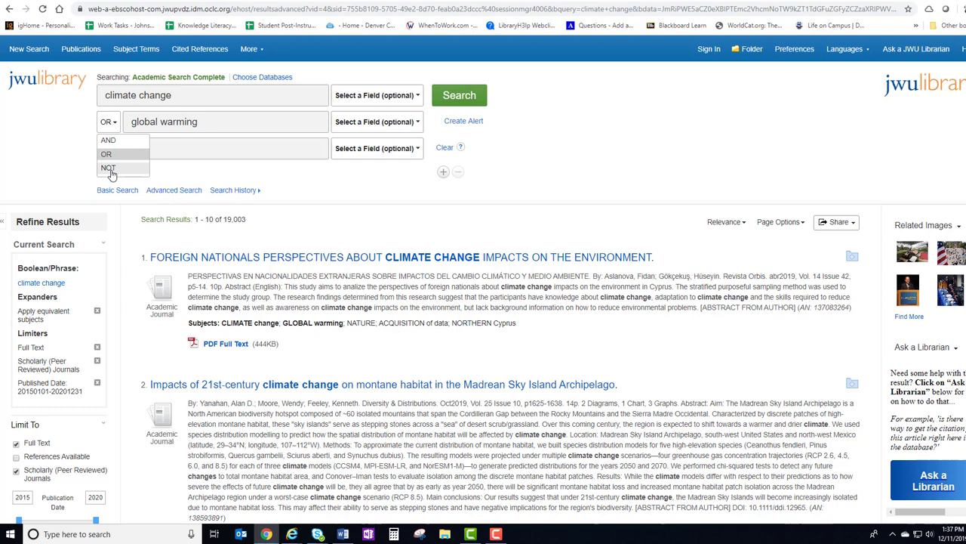
click(215, 174)
click(466, 97)
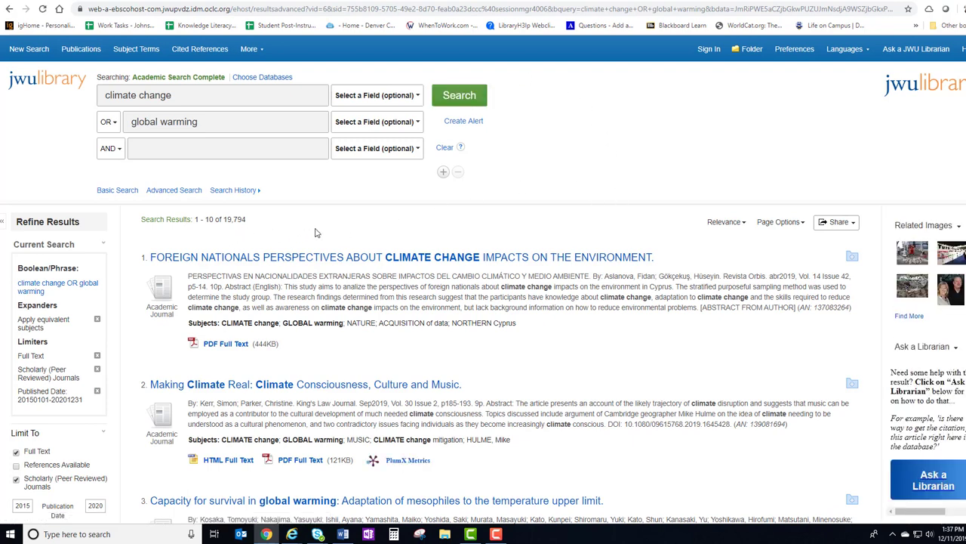
scroll(325, 233, down, 1)
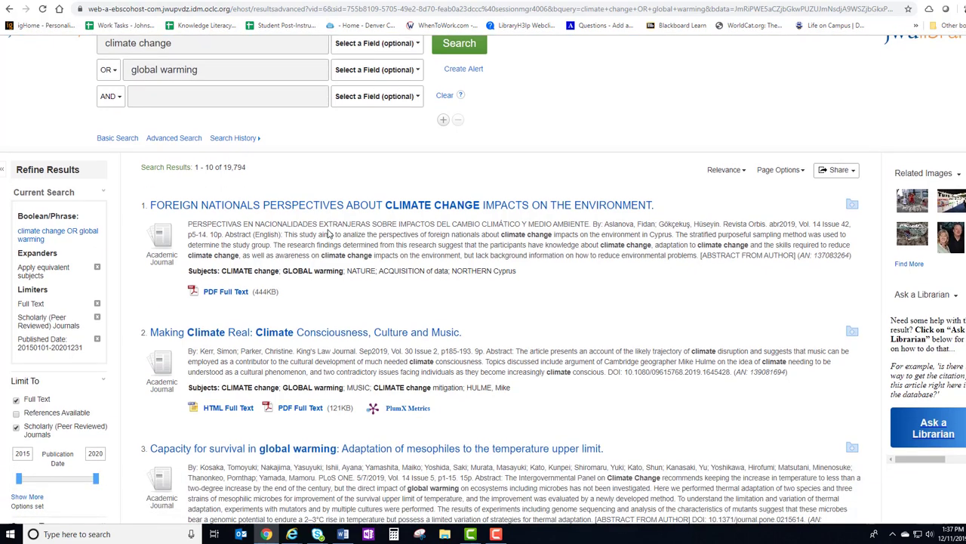
scroll(327, 234, down, 1)
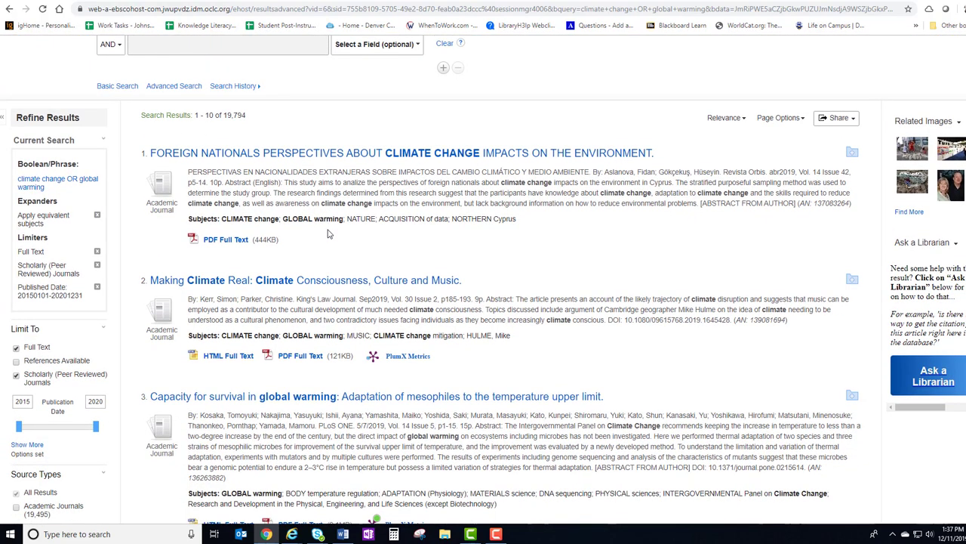
Step: Add "effects" as the third search term, combined with AND, and run the search
scroll(327, 234, up, 2)
click(145, 148)
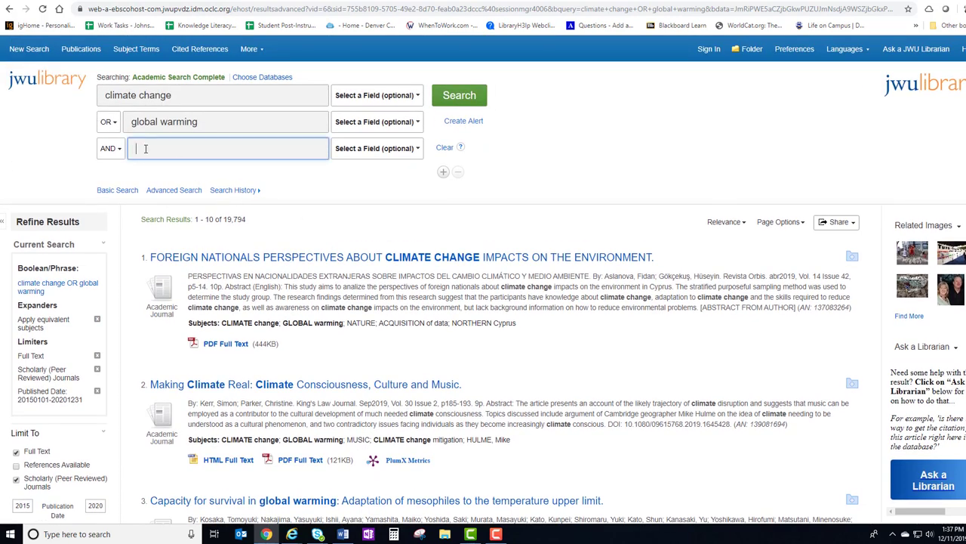
text(effects)
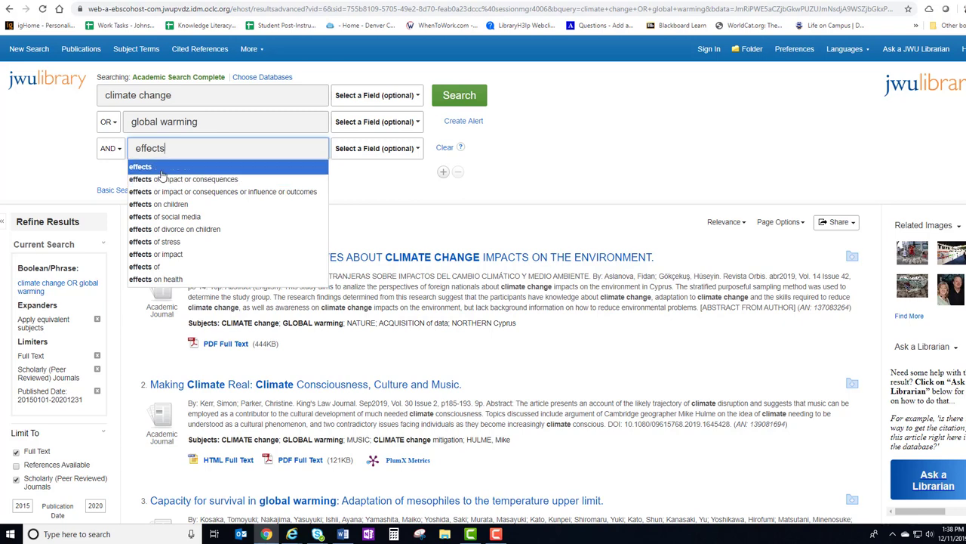
click(451, 100)
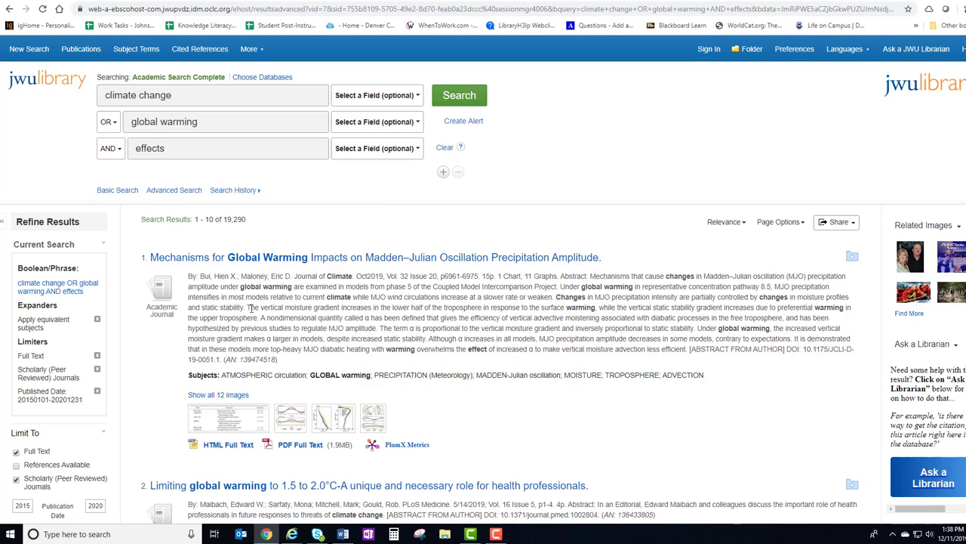
Step: Examine the first few results for their abstracts, subject terms and HTML or PDF full-text options
scroll(236, 316, down, 2)
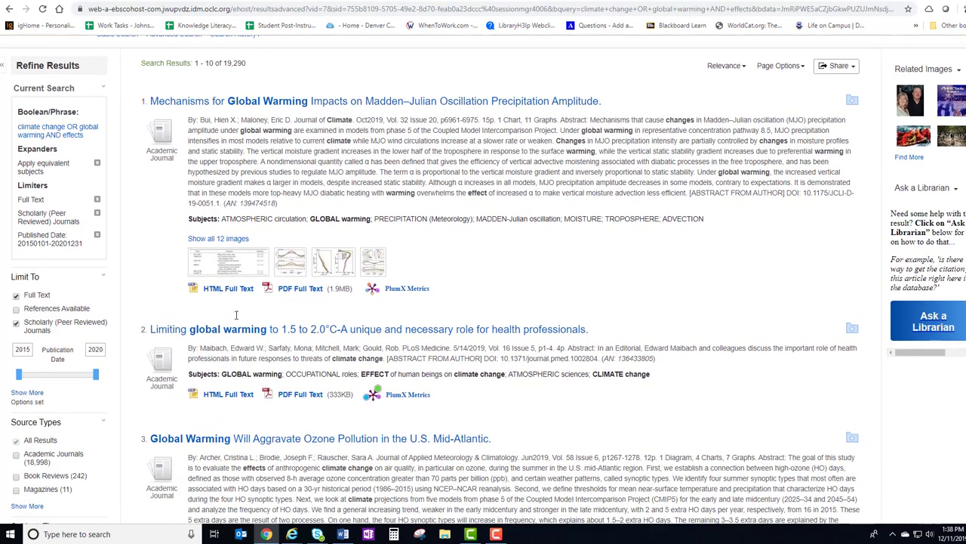
scroll(236, 316, down, 4)
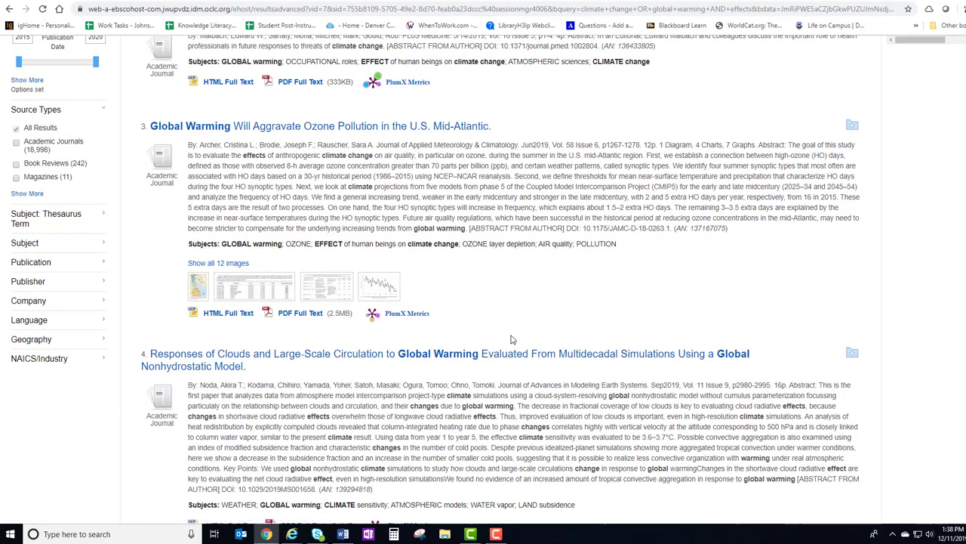
scroll(511, 340, up, 3)
scroll(511, 339, up, 3)
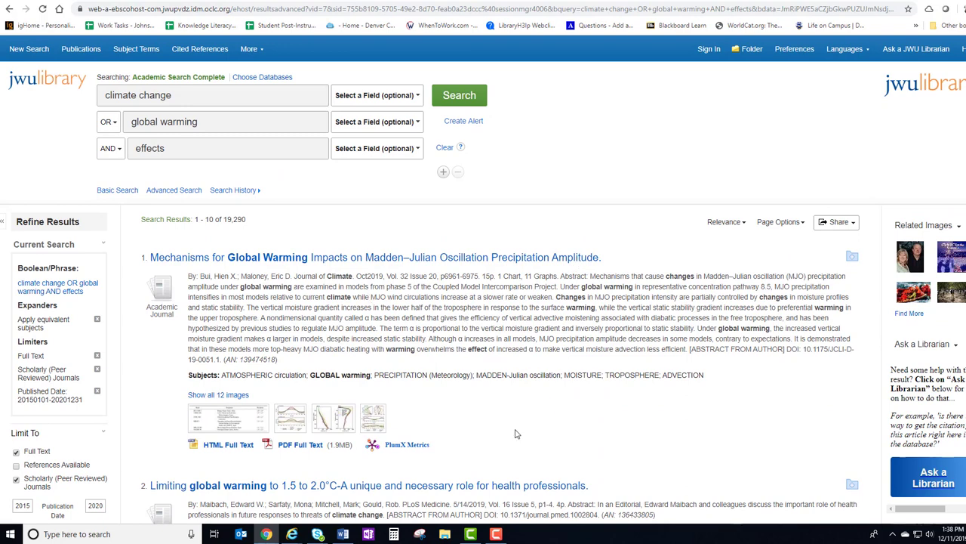
mouse_move(389, 447)
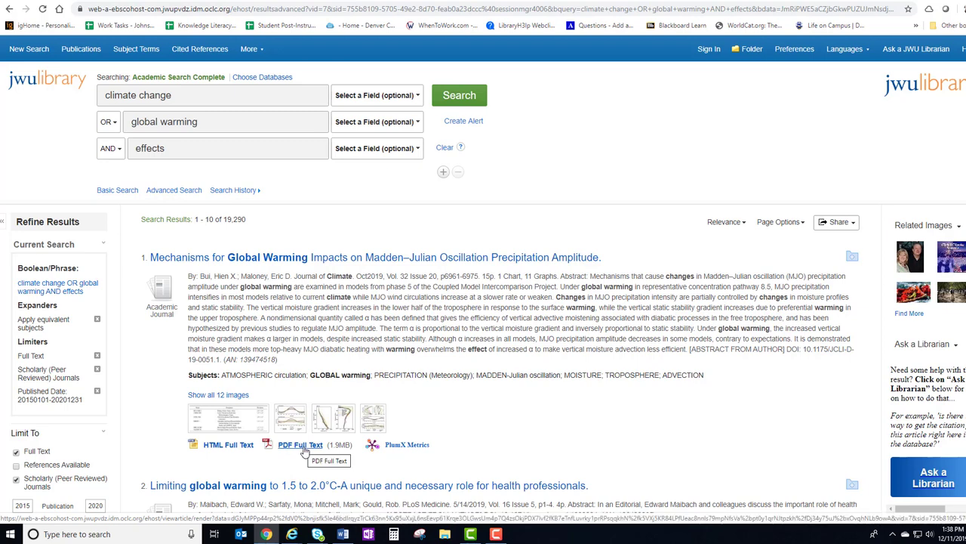
scroll(301, 451, down, 1)
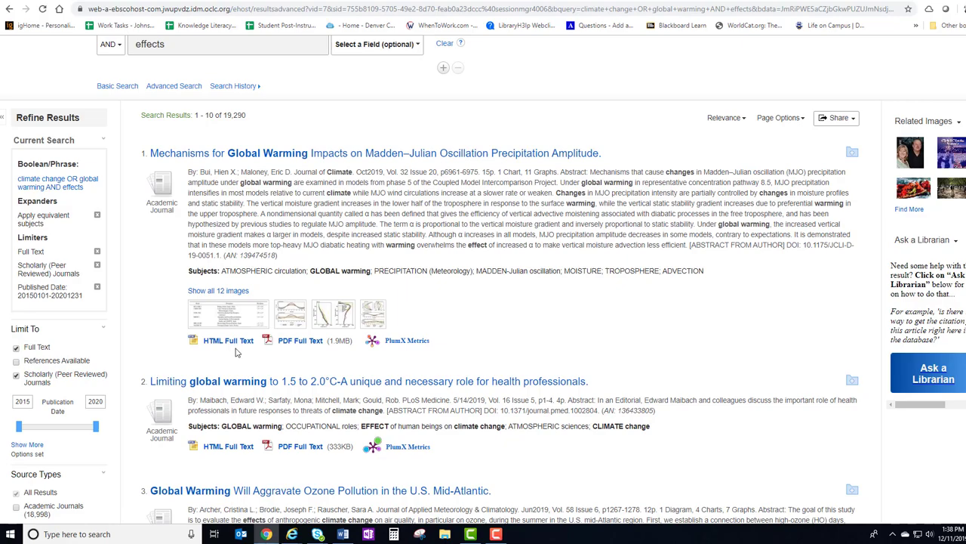
scroll(311, 425, down, 3)
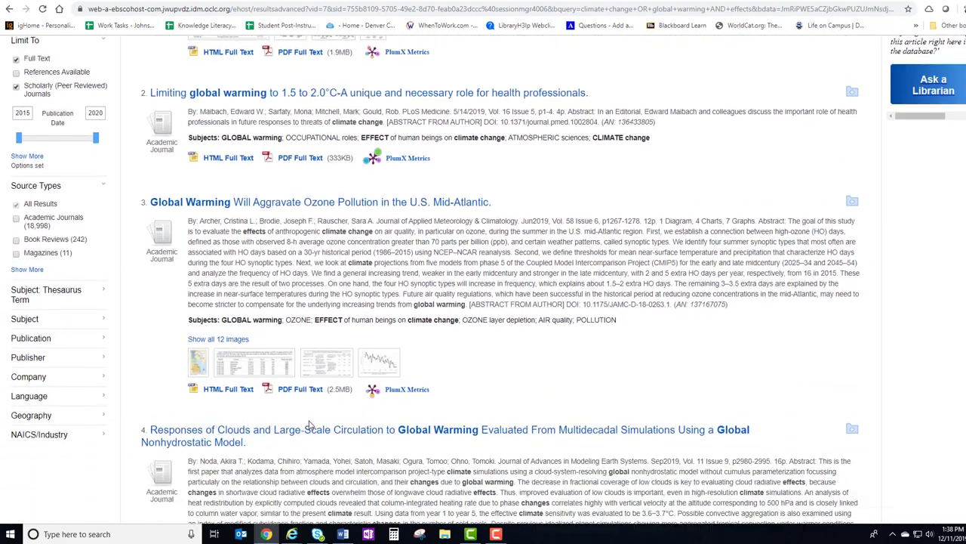
scroll(309, 425, down, 2)
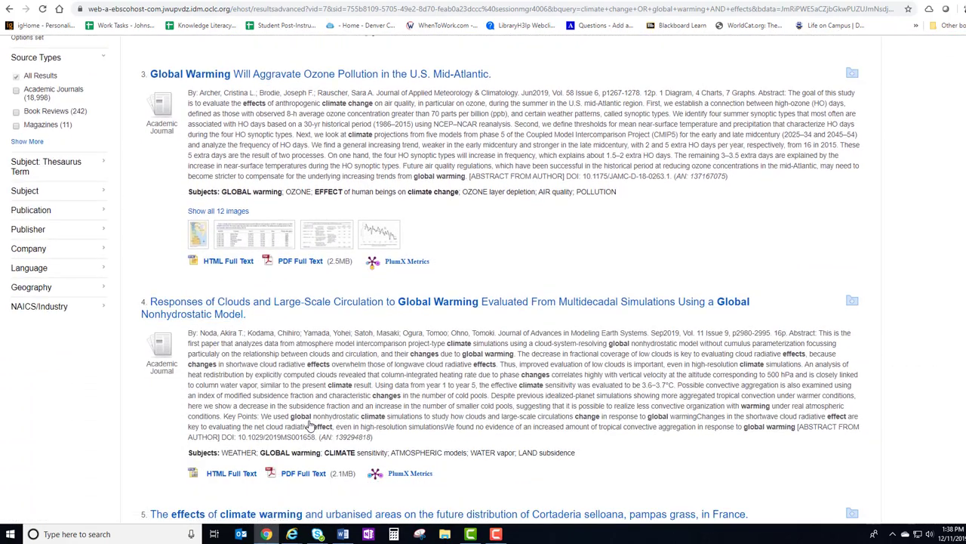
Step: Open the record of the article on responses of clouds and large-scale circulation to global warming and highlight its APA citation
click(323, 305)
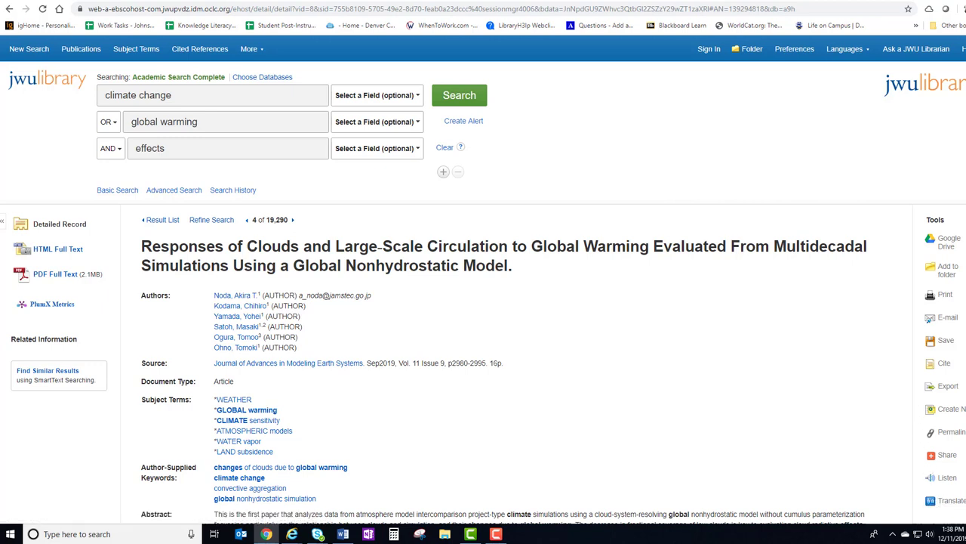
click(944, 365)
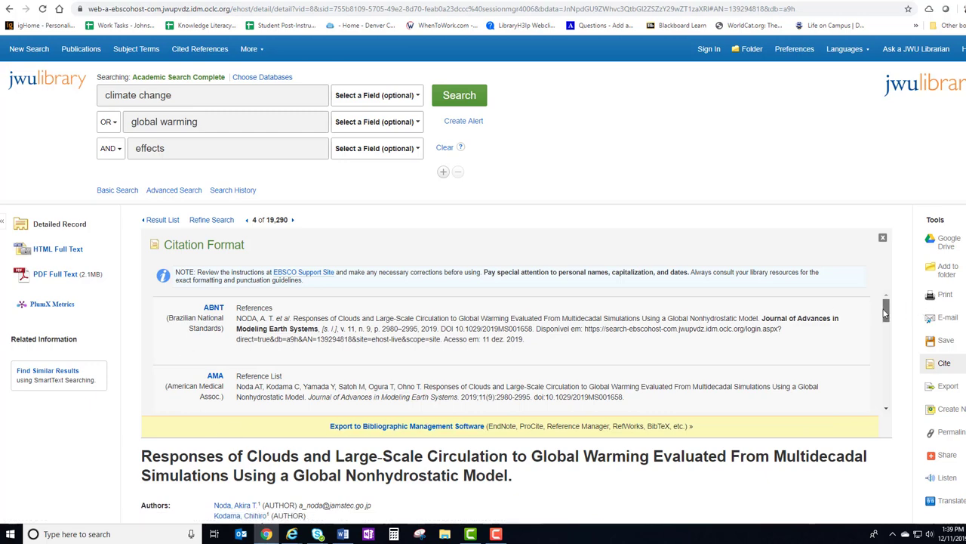
drag(887, 310, 900, 330)
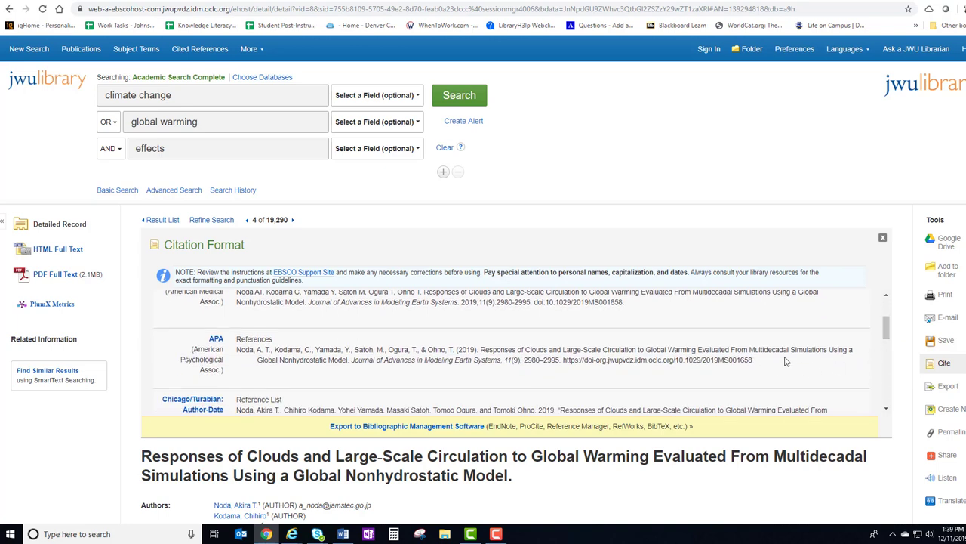
drag(739, 360, 236, 350)
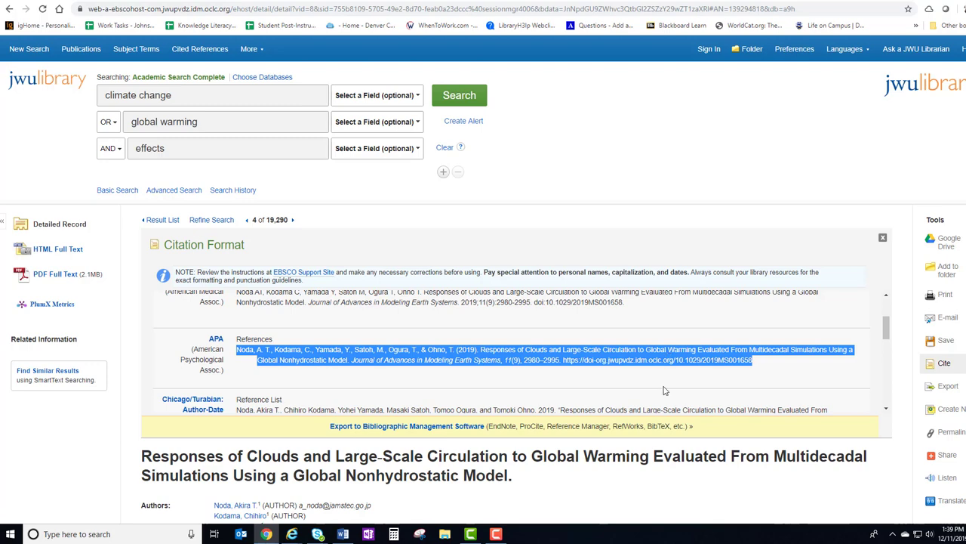
click(523, 216)
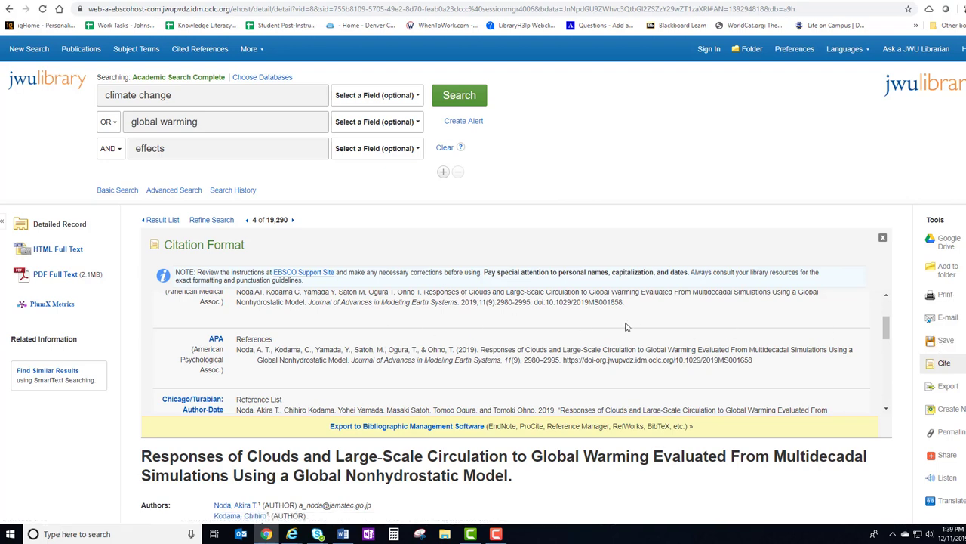
click(882, 237)
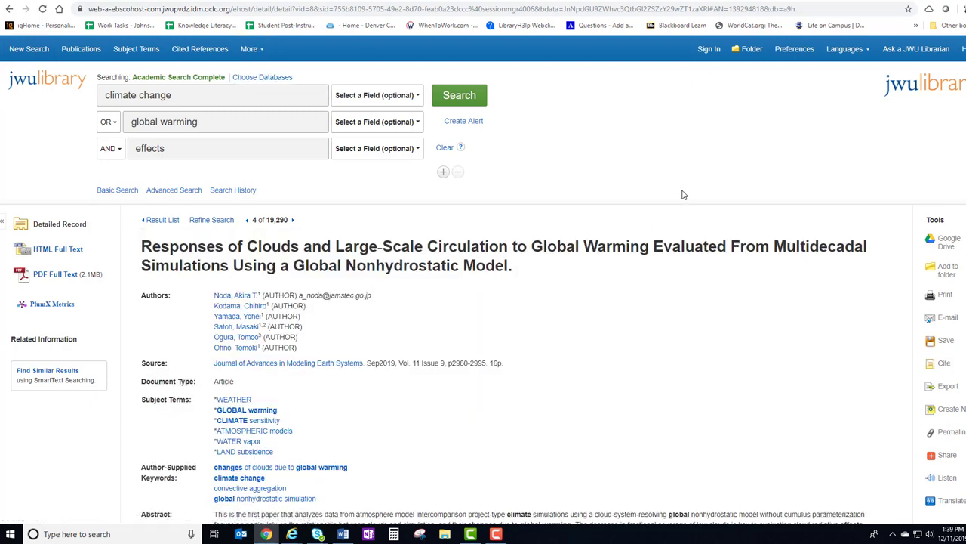
Step: View the EBSCOhost account sign-in page and return to the article record
click(709, 51)
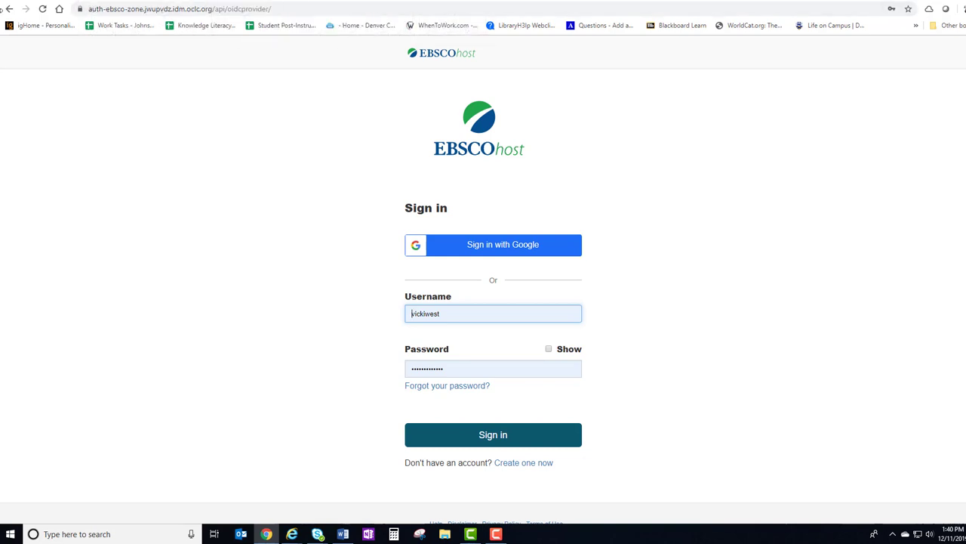
click(12, 10)
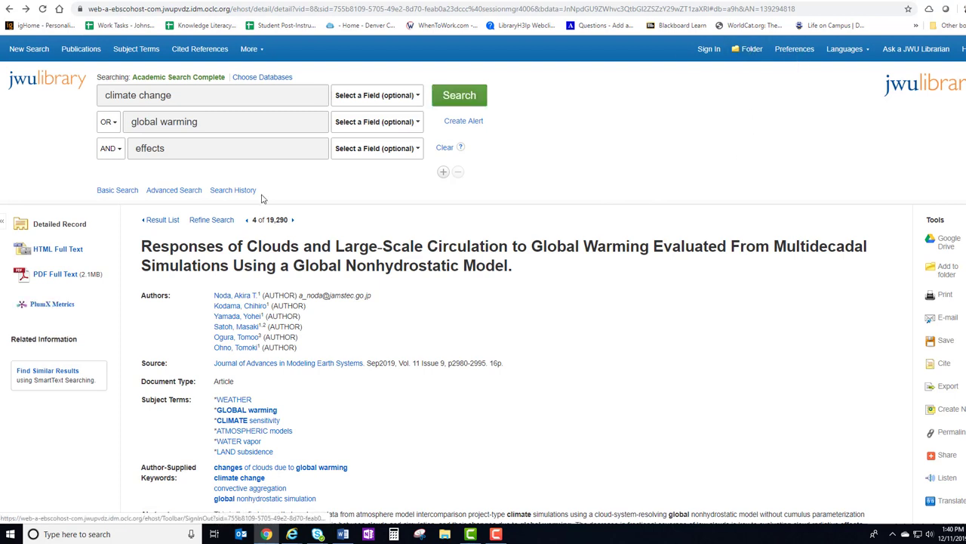
Step: Return to the result list and add the article on climate warming and pampas grass in France to the folder
click(156, 221)
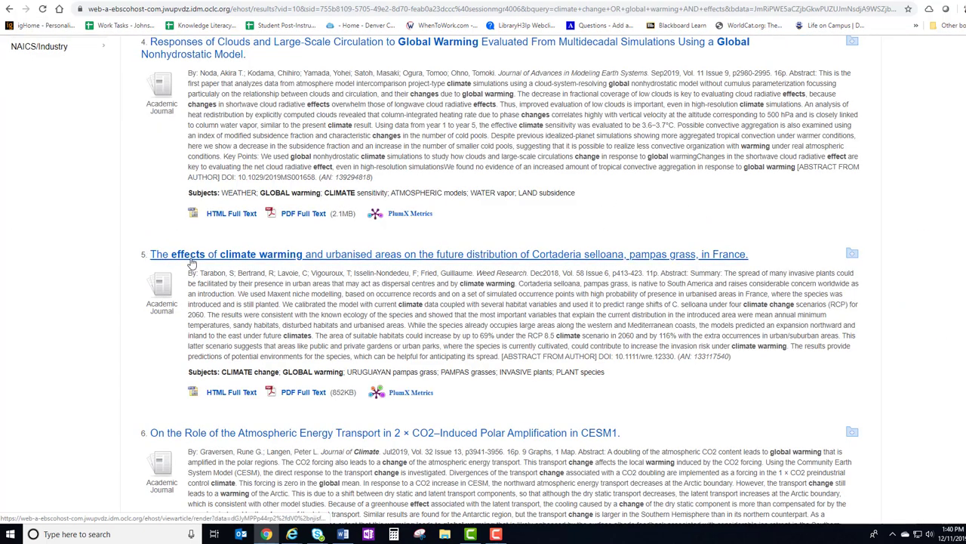
click(851, 256)
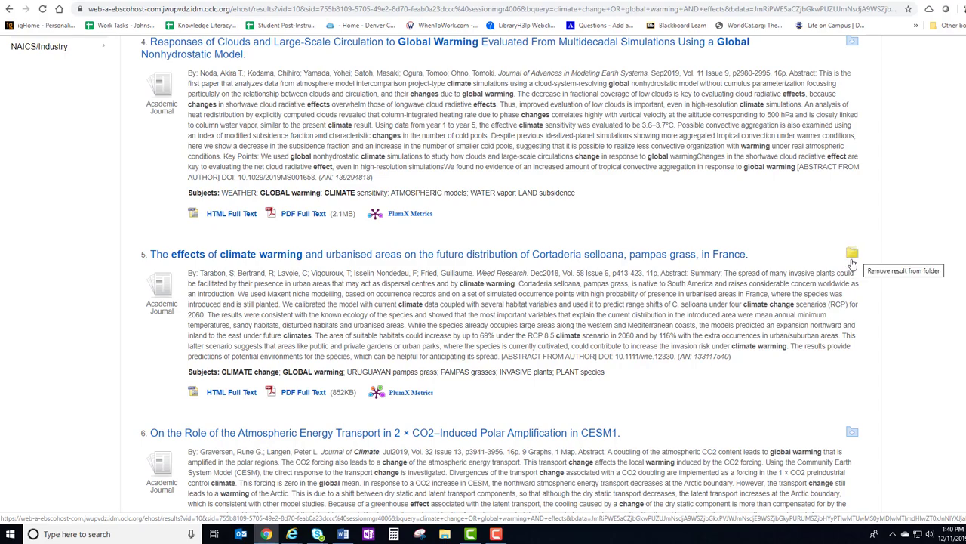
scroll(851, 263, up, 15)
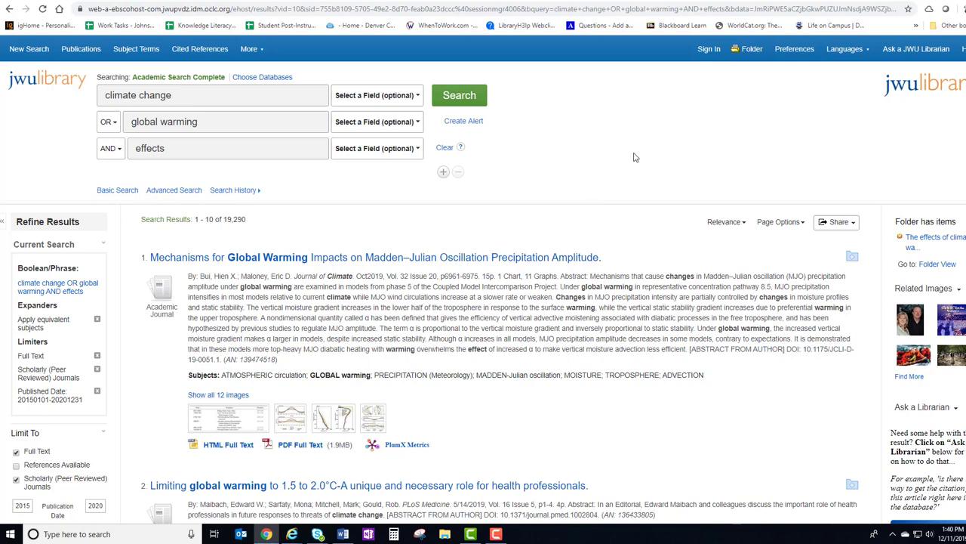
Step: Switch to the JWU library home page and view its appointment and Ask a Librarian contact options
click(268, 1)
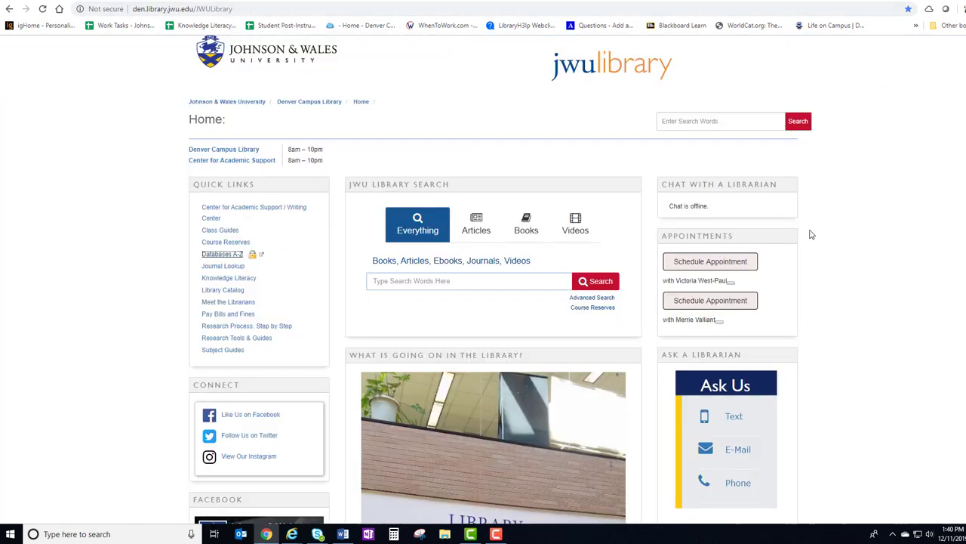
scroll(809, 234, down, 2)
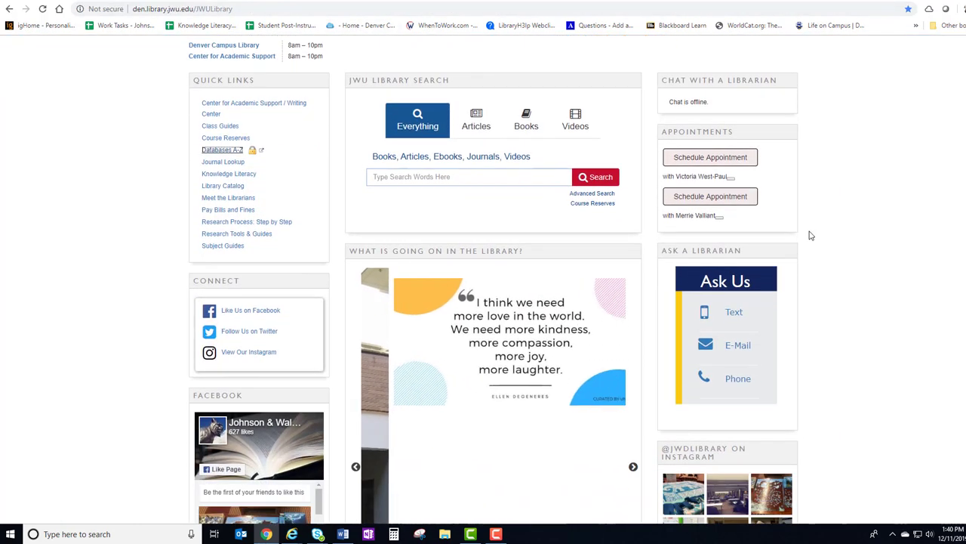